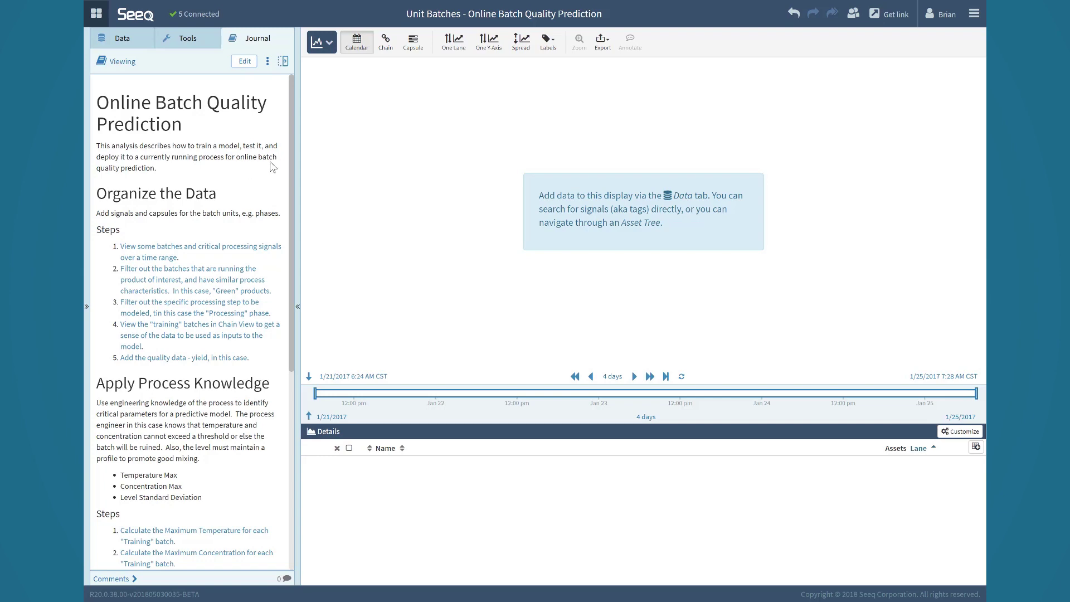
- Load the Level, Temperature and Concentration trends with batch capsules from the first journal step
drag(290, 157, 291, 295)
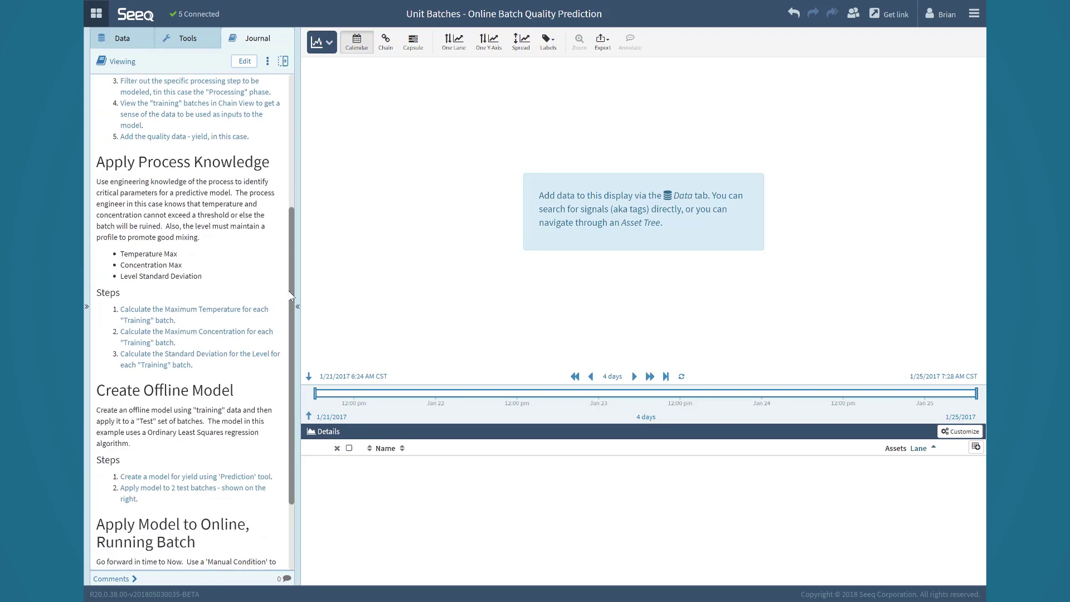
scroll(171, 188, up, 4)
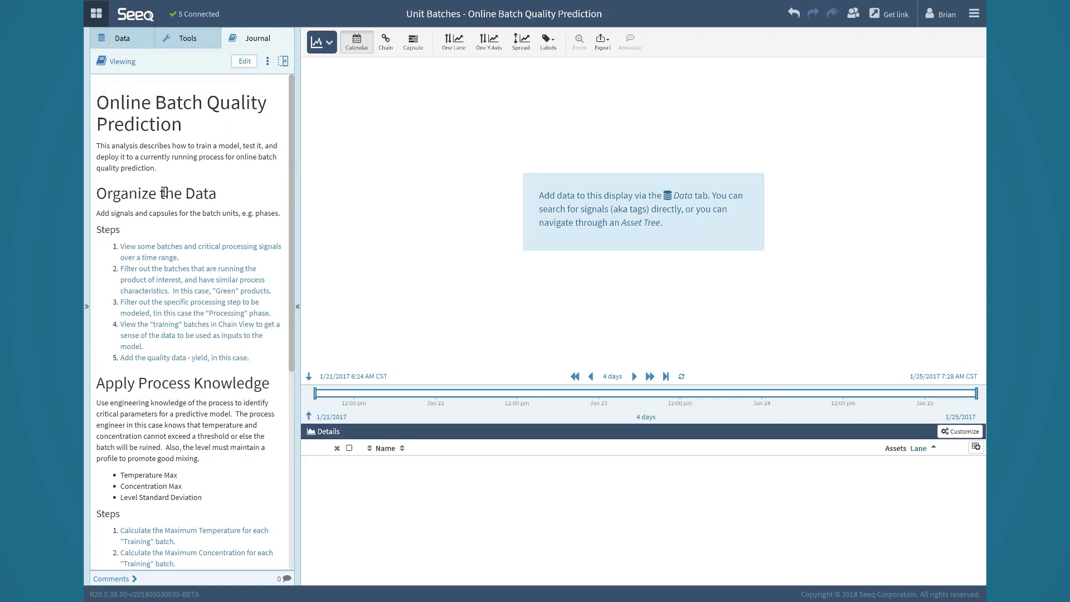
drag(292, 251, 287, 322)
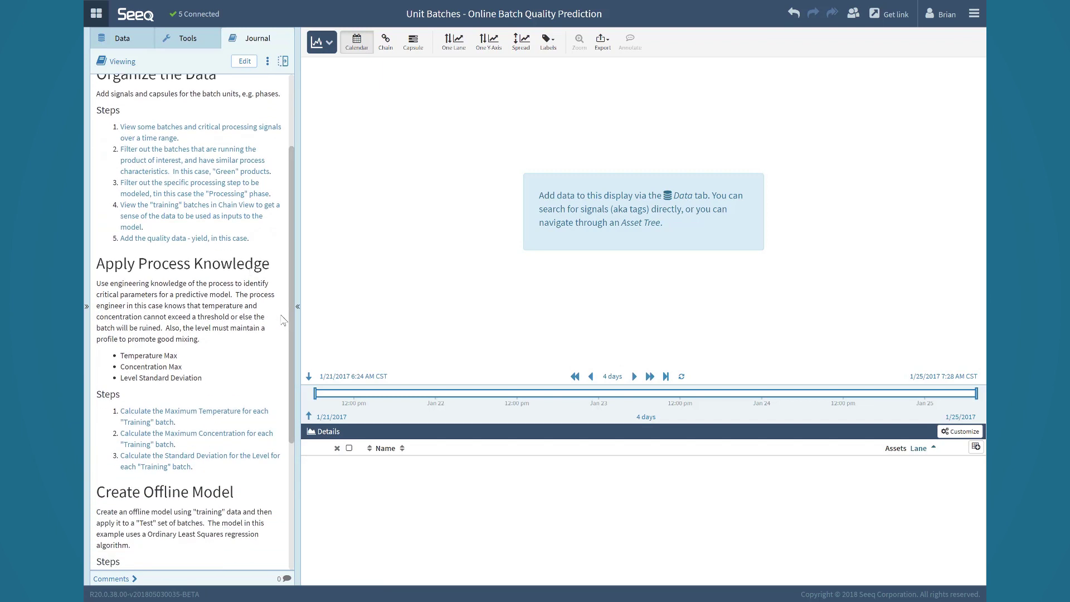
drag(290, 316, 272, 405)
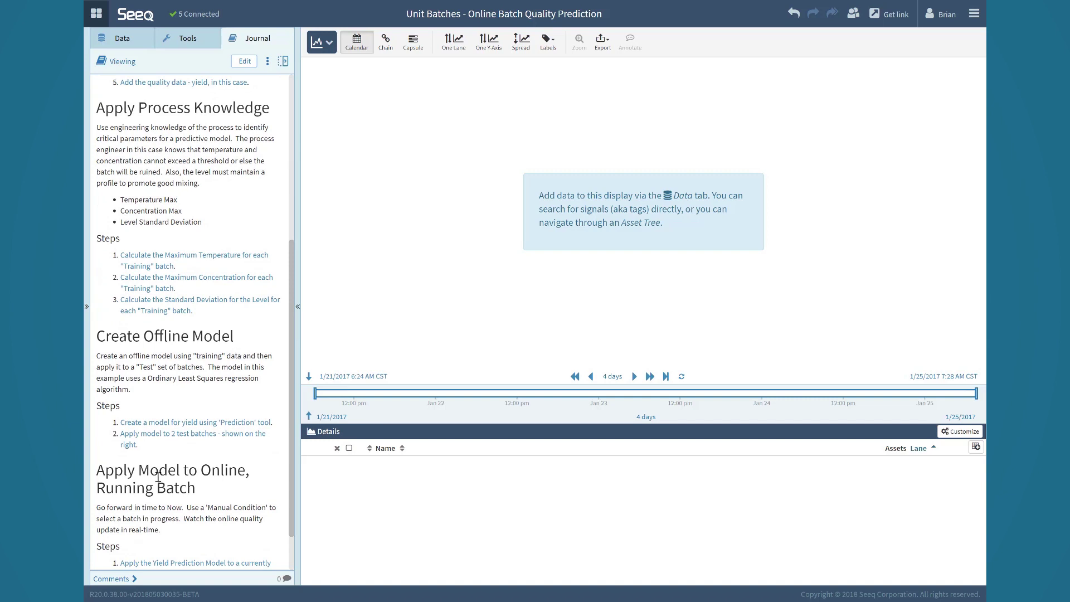
scroll(158, 477, down, 1)
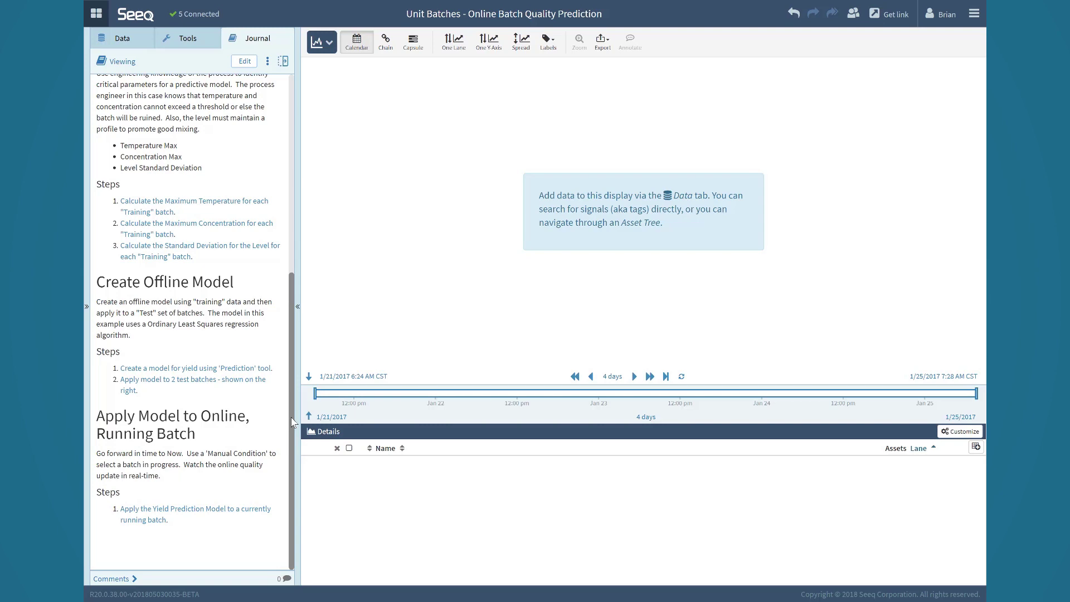
drag(292, 422, 273, 192)
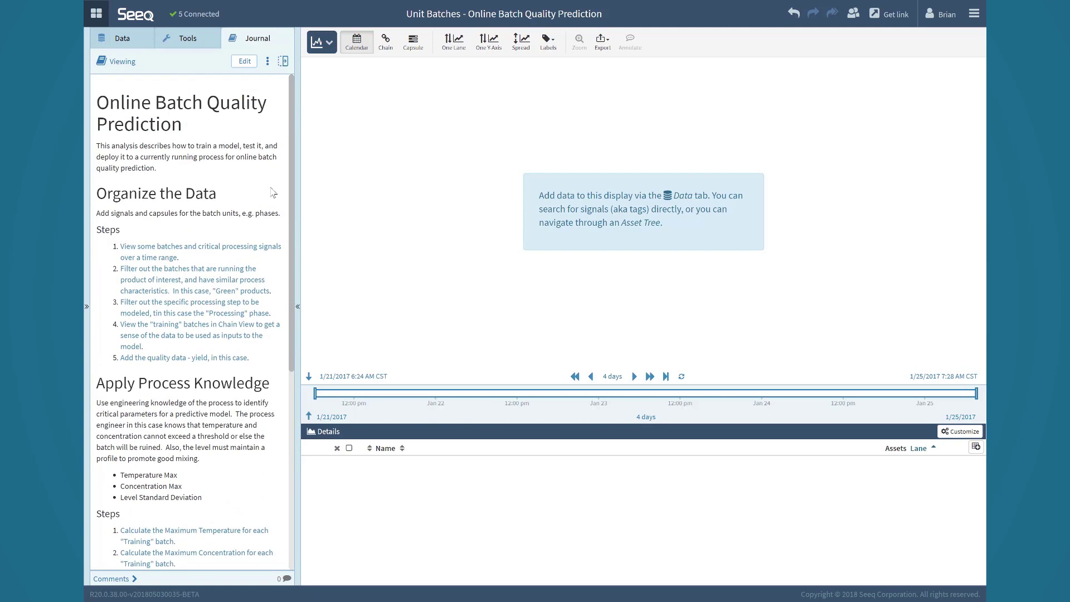
click(192, 250)
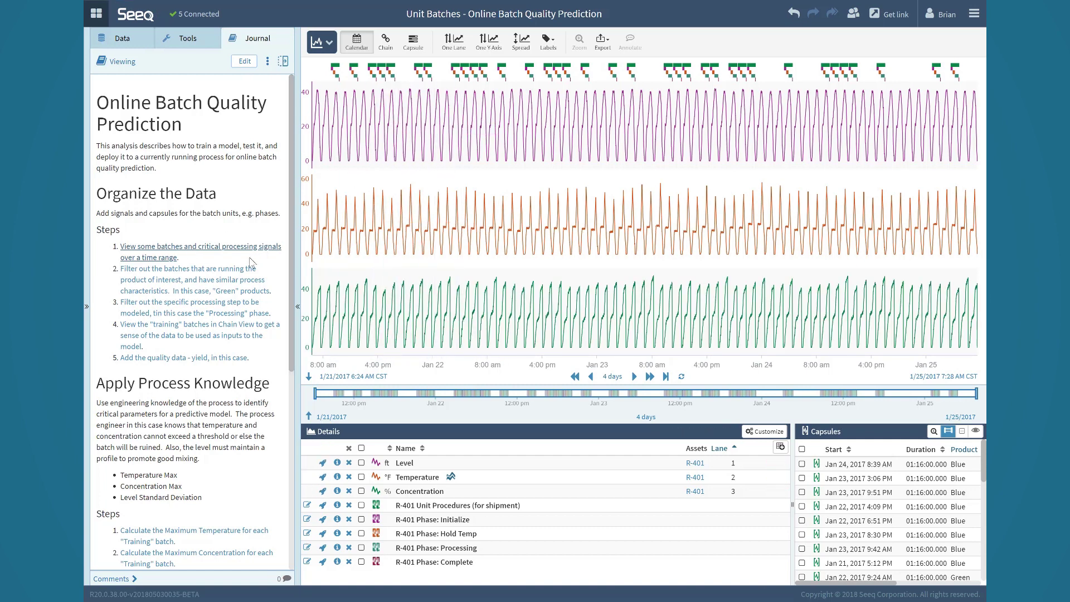
- Restrict to Green Product Batches, isolate the Processing phase, and chain the training batches end to end
click(239, 272)
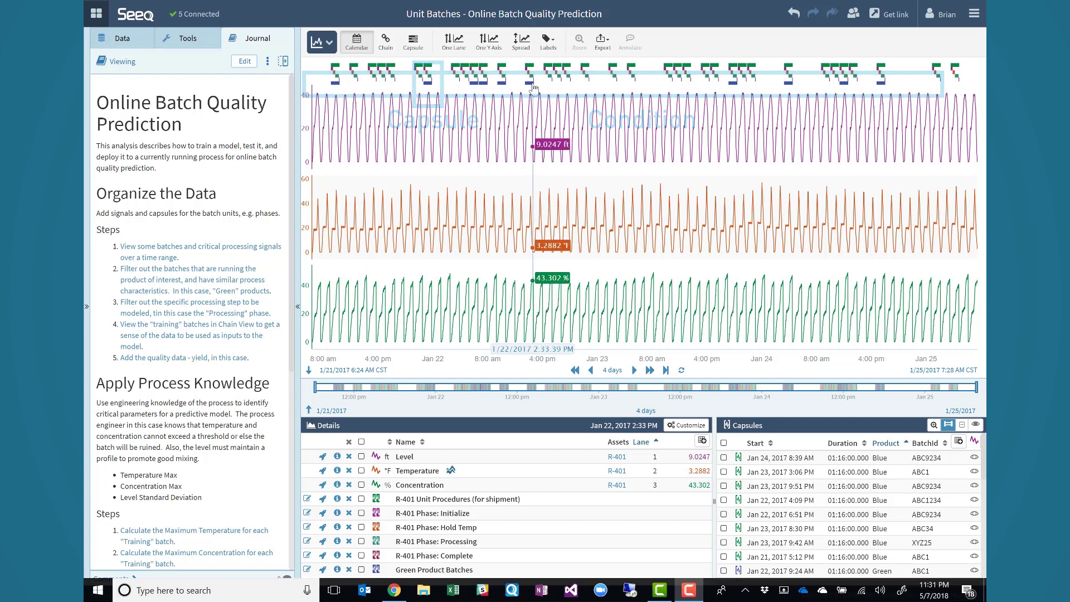
click(244, 316)
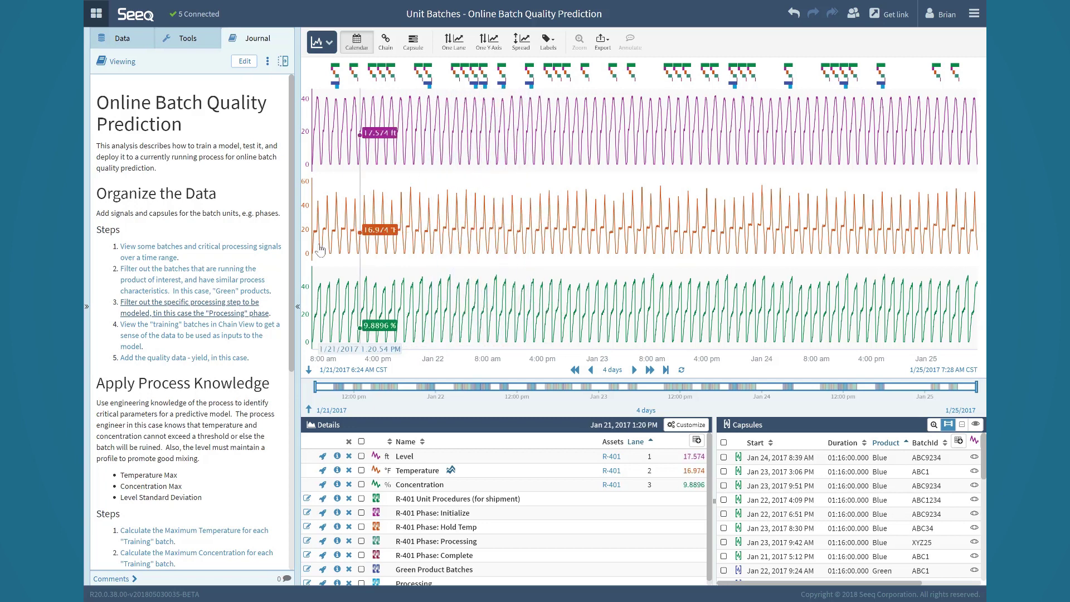
click(220, 328)
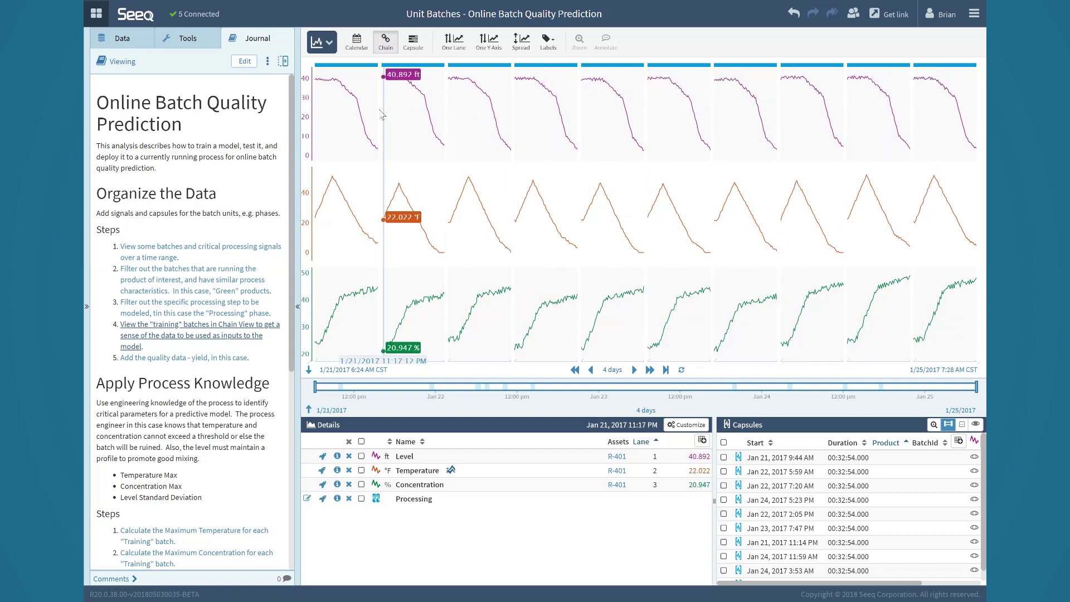
- Add Yield as a fourth lane, inspect its per-batch values, then load the Max Temp per batch calculation
click(187, 360)
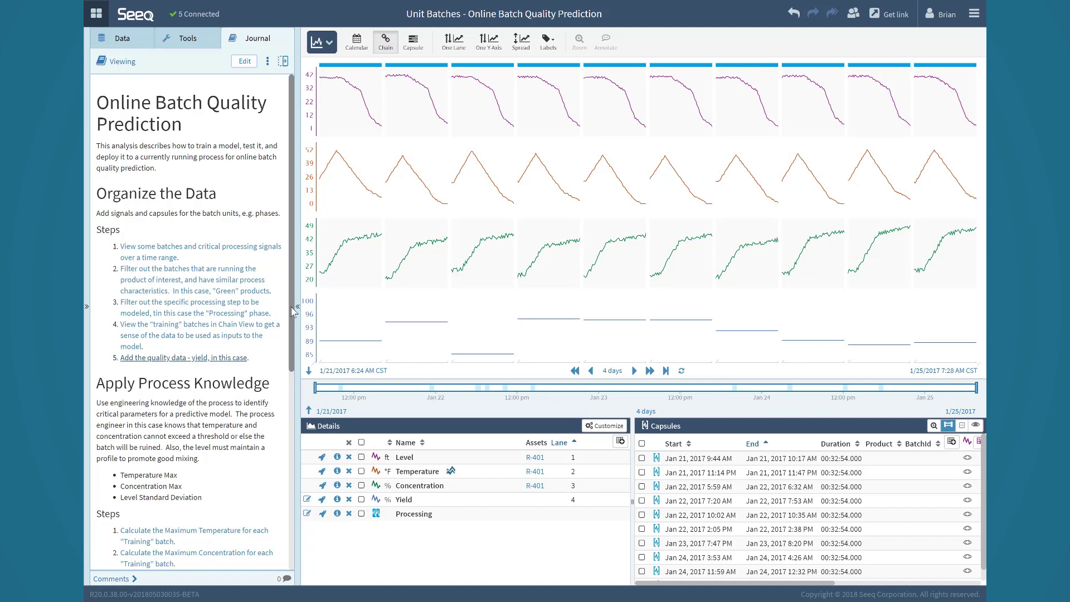
scroll(292, 311, down, 3)
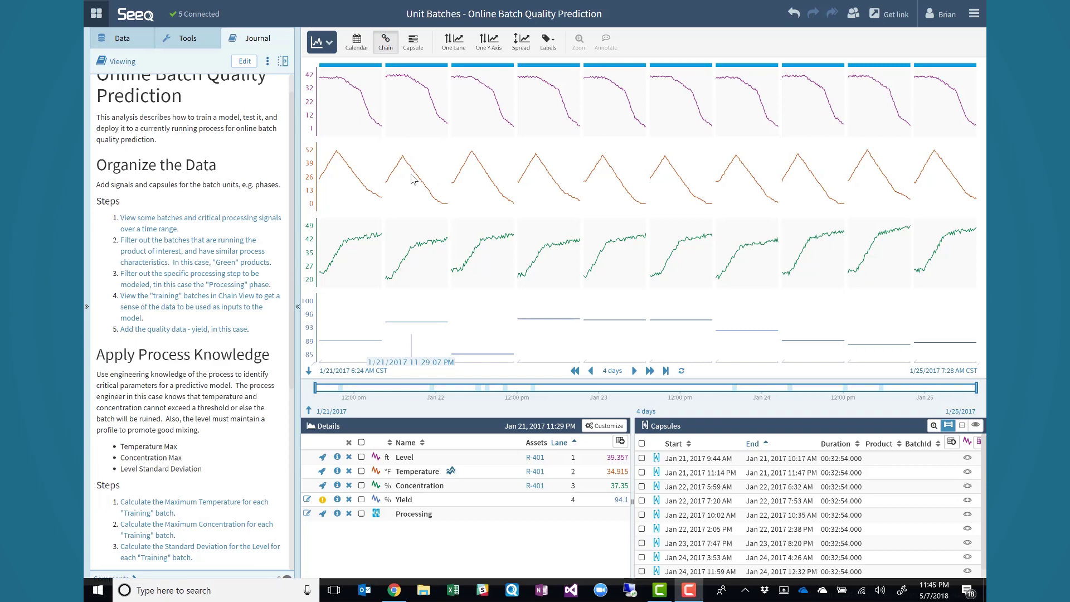
mouse_move(411, 180)
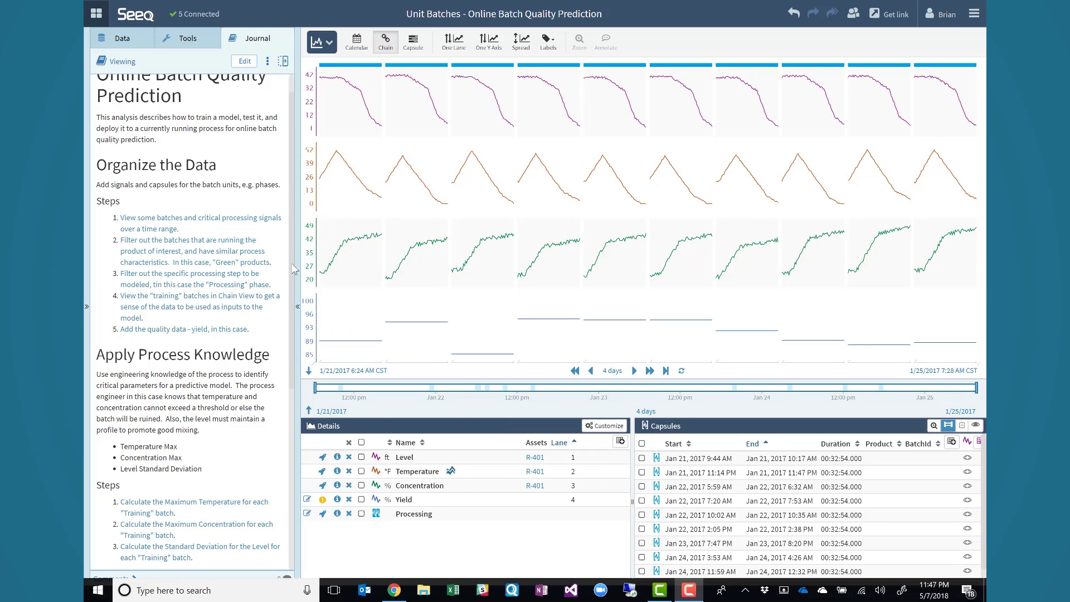
drag(293, 270, 291, 406)
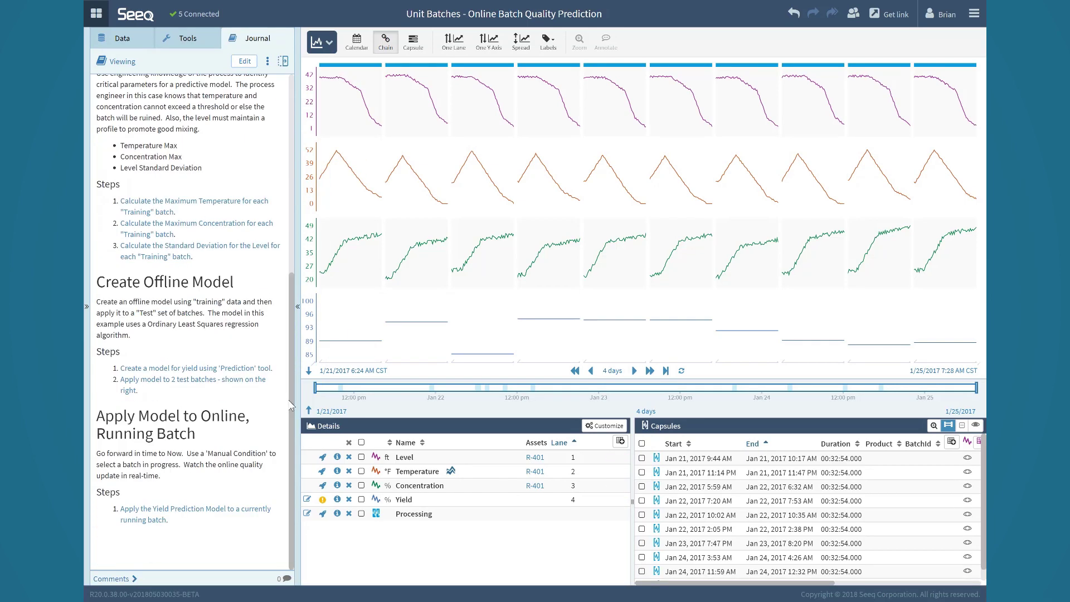
click(232, 209)
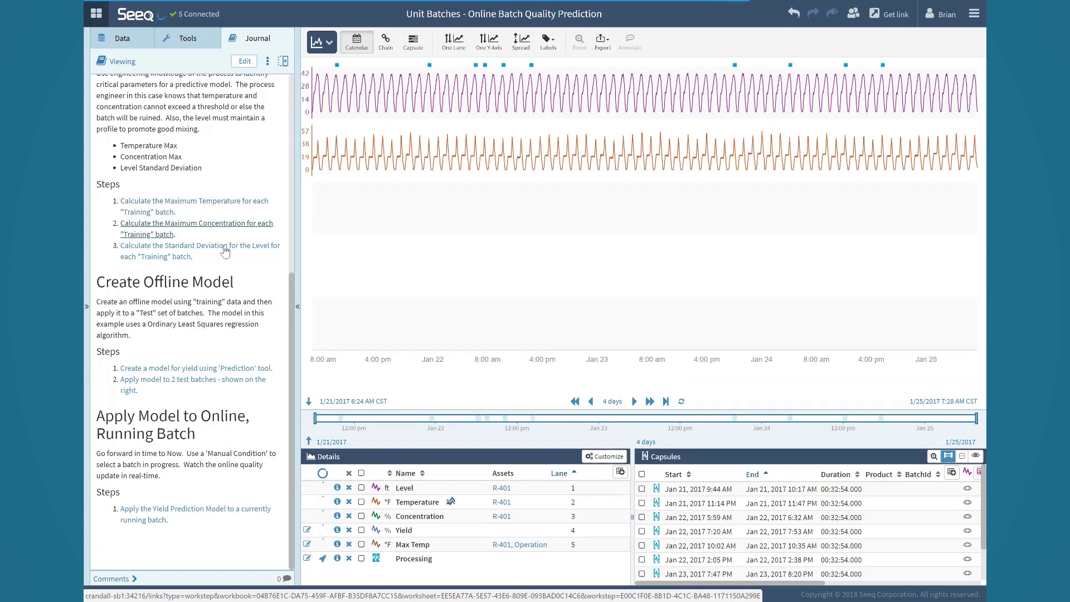
- Load the StdDev Level per batch calculation, then the 'Create a model for yield using Prediction tool' step
click(225, 252)
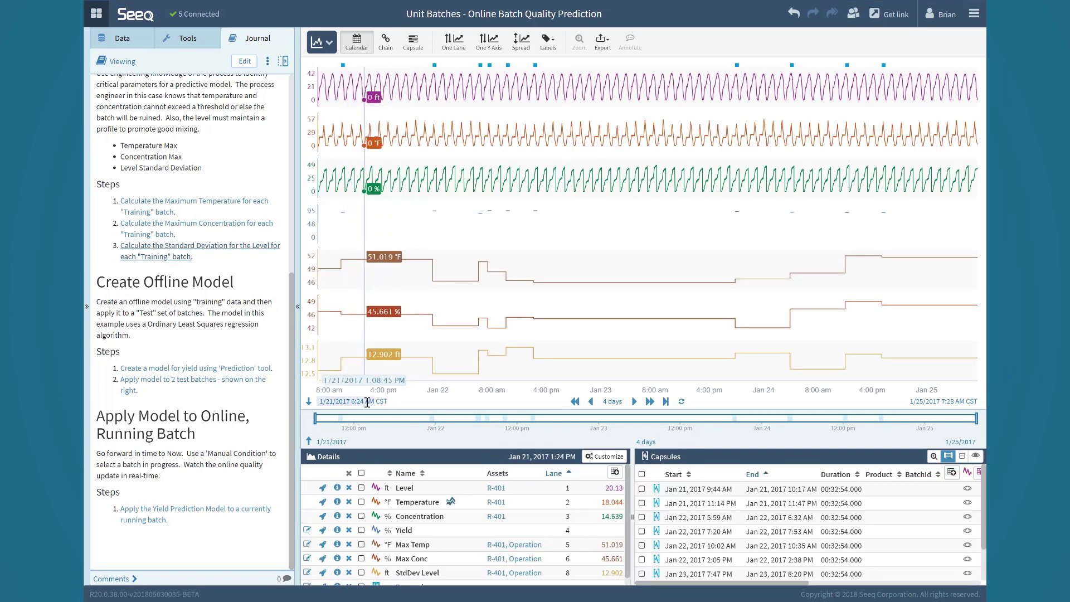
scroll(346, 552, down, 1)
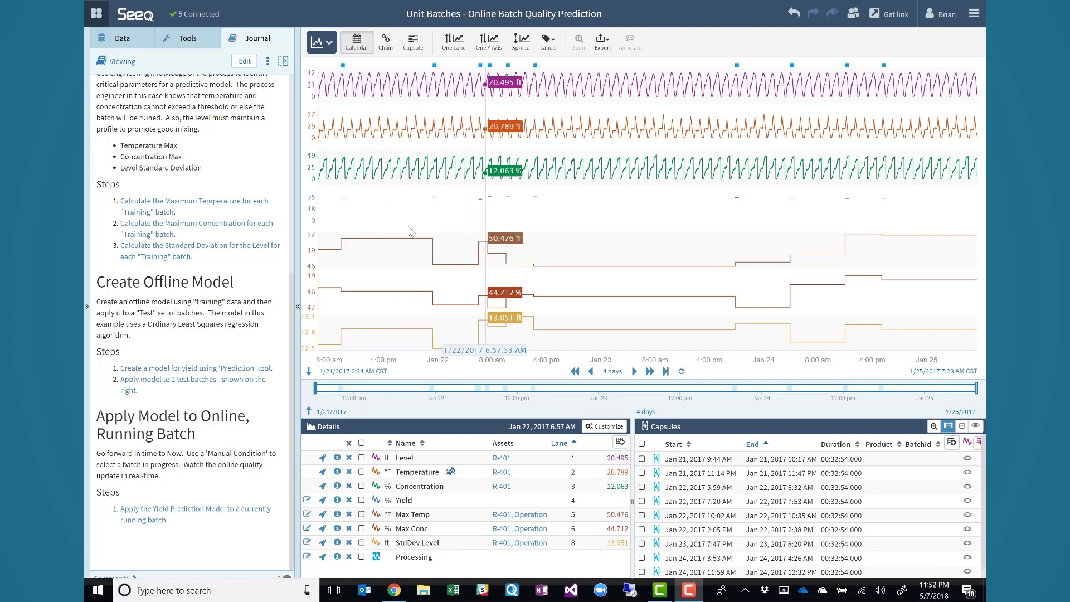
click(255, 372)
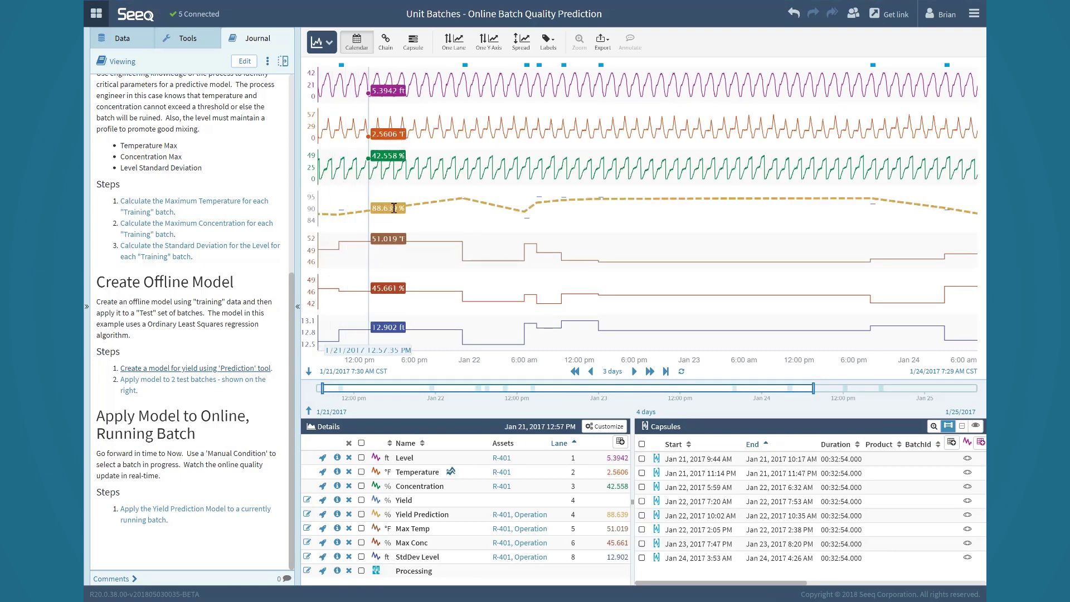
click(307, 513)
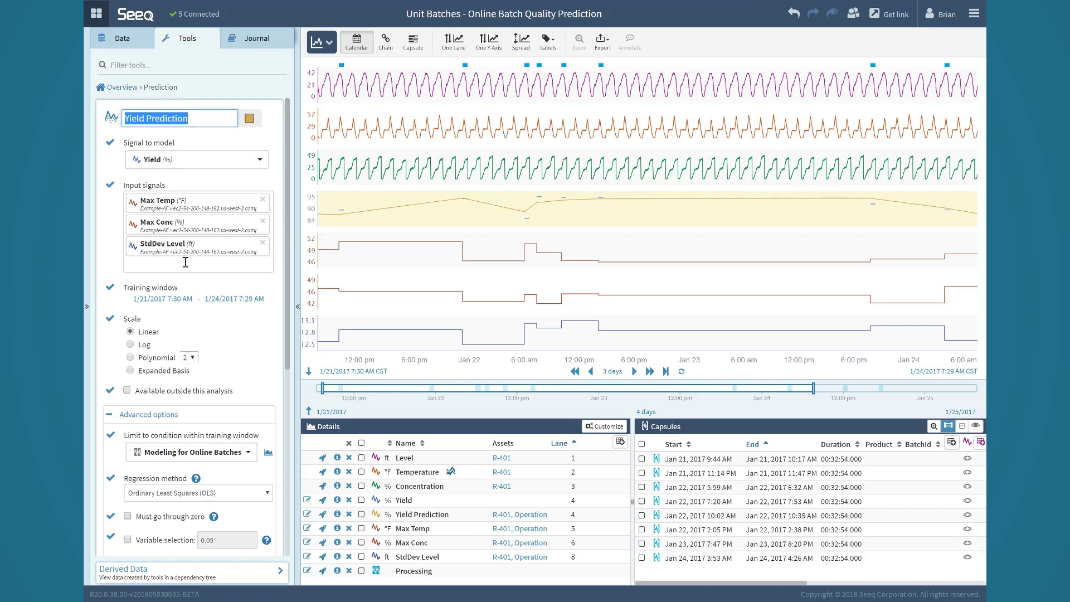
scroll(209, 268, down, 1)
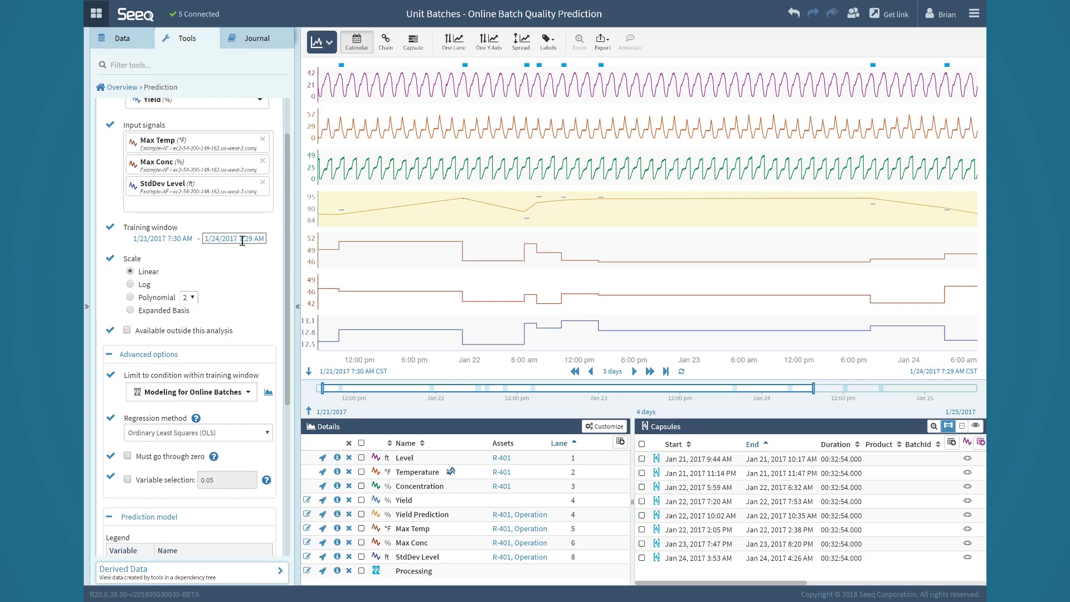
scroll(158, 220, down, 1)
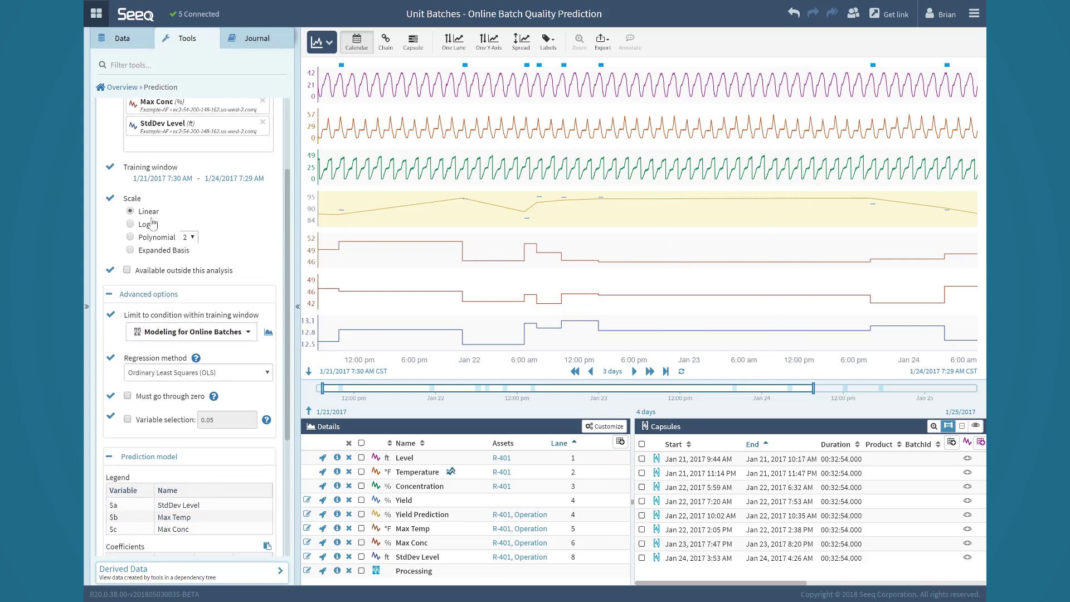
scroll(156, 232, down, 1)
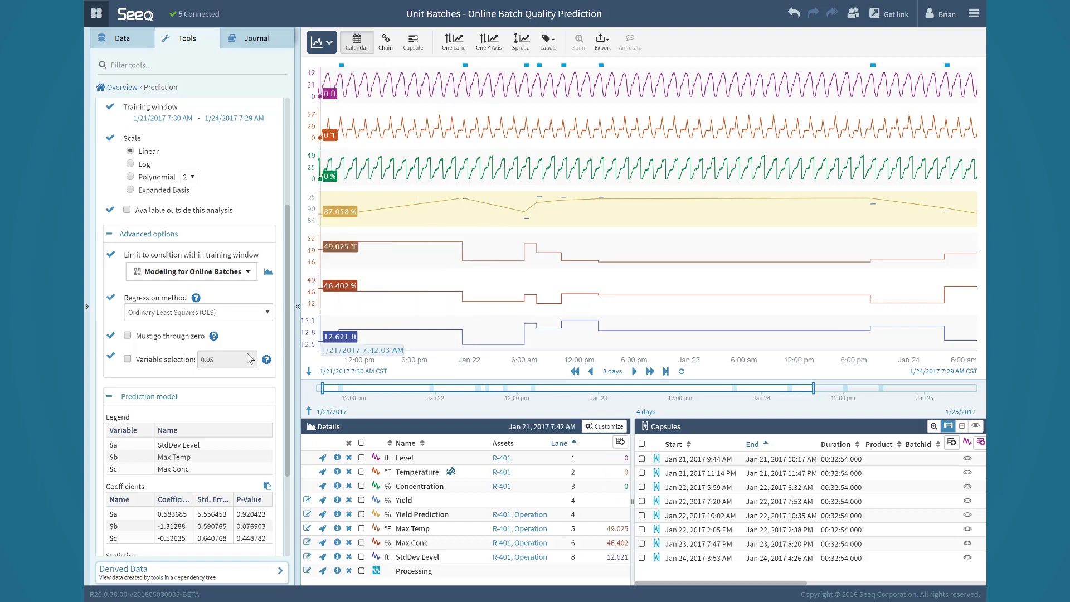
scroll(242, 294, down, 2)
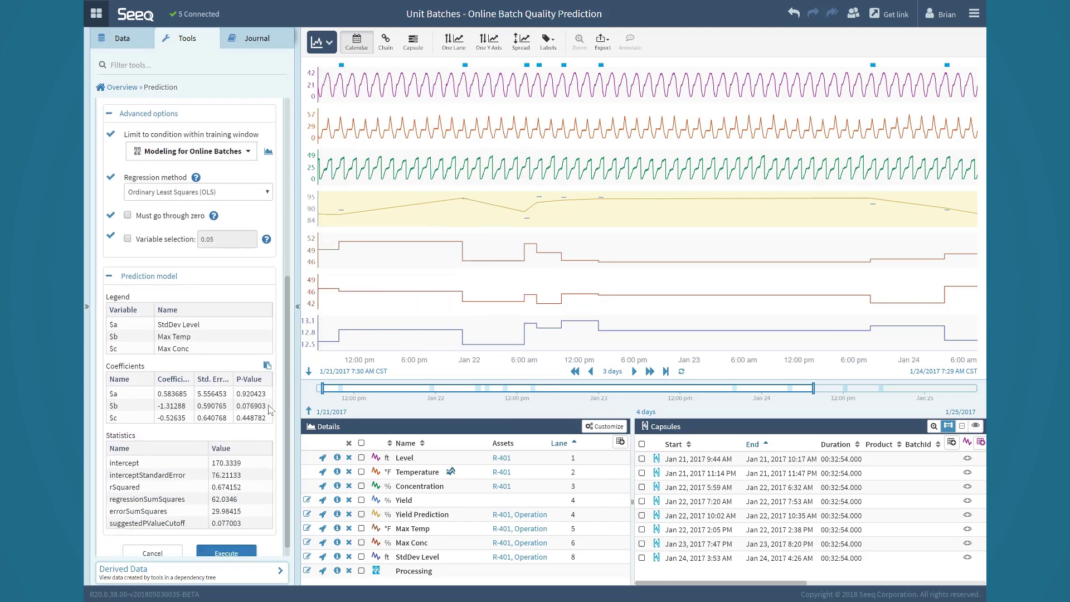
scroll(179, 416, down, 1)
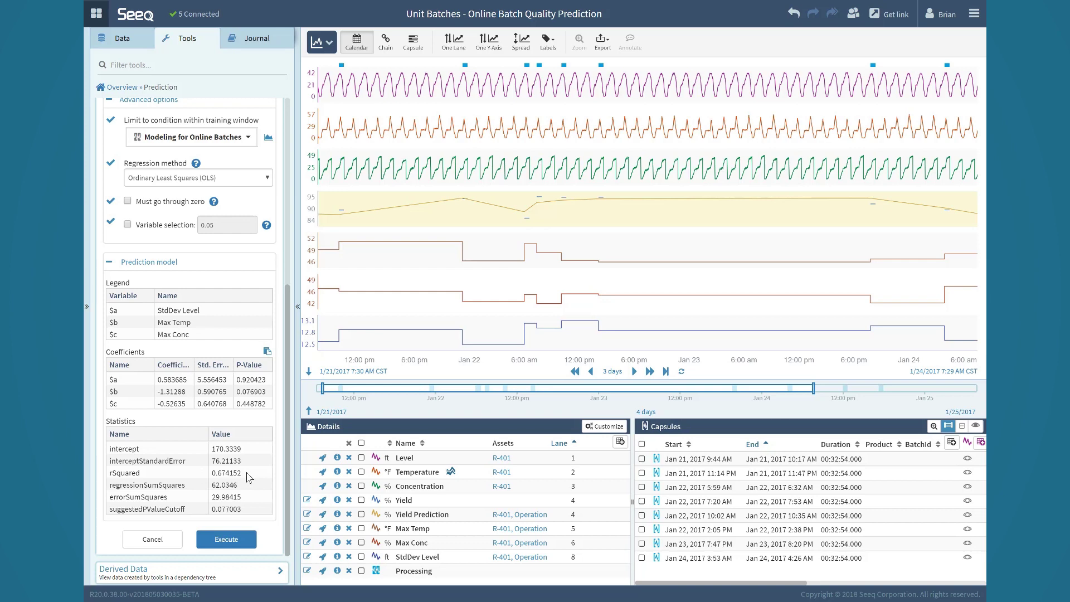
click(159, 541)
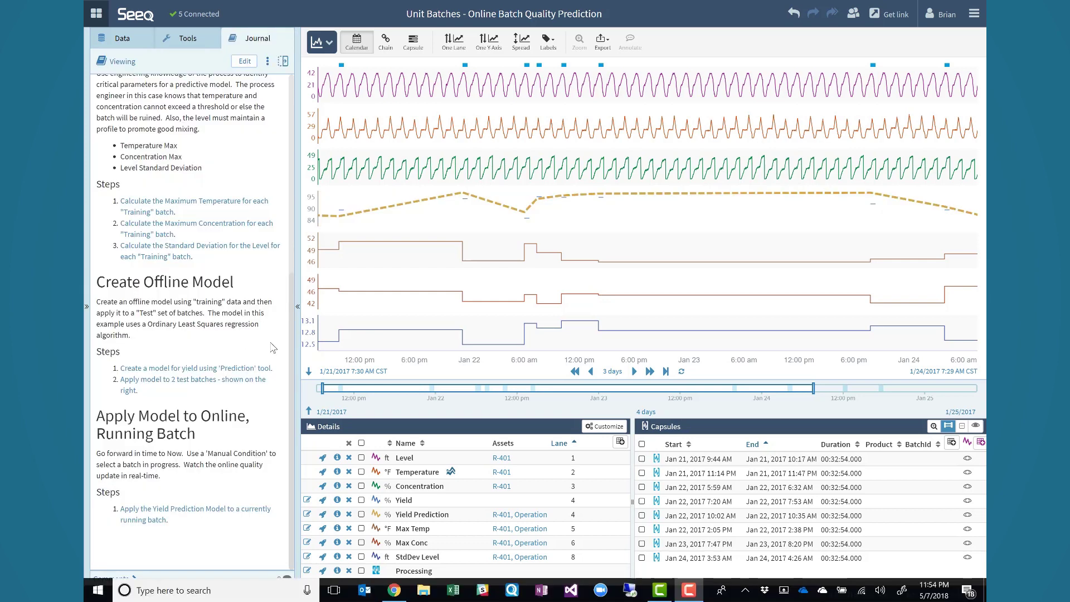
- Load the two-test-batch step, then the running-batch step, and open Online Monitor Range for editing
click(210, 384)
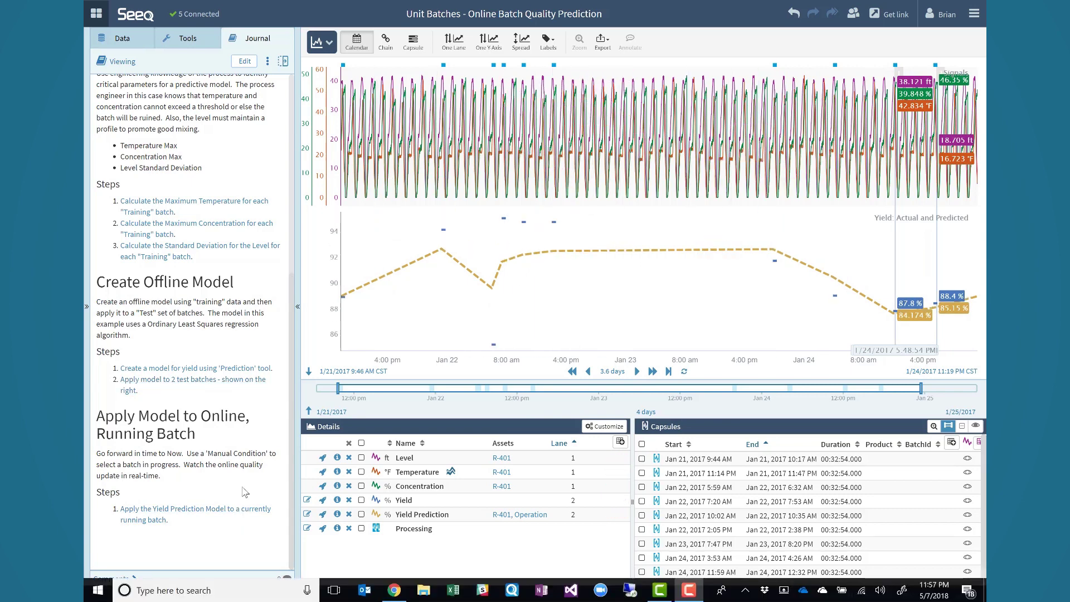
click(220, 518)
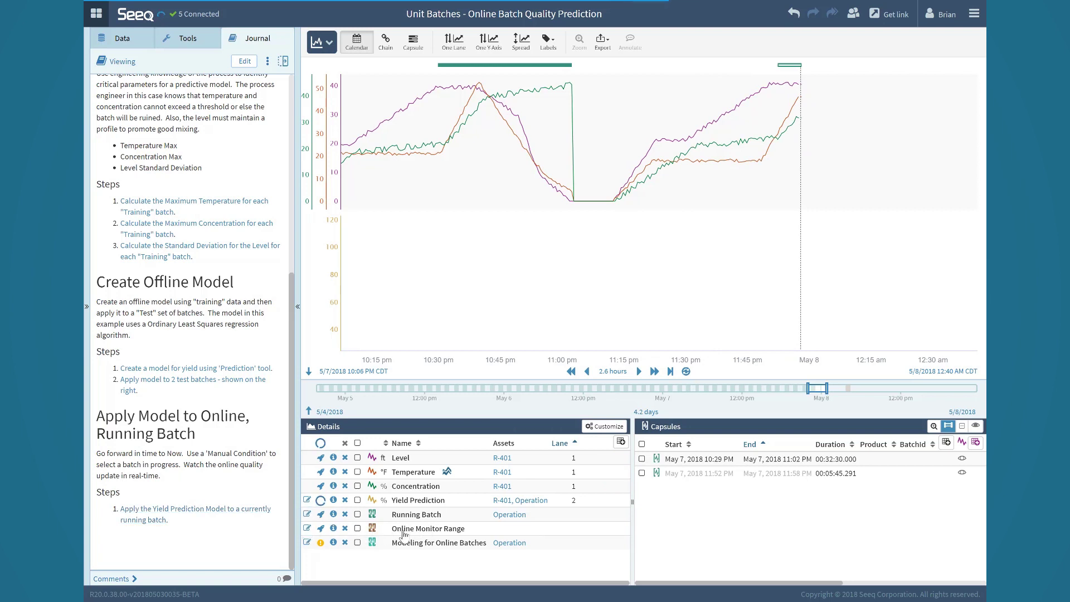
click(402, 534)
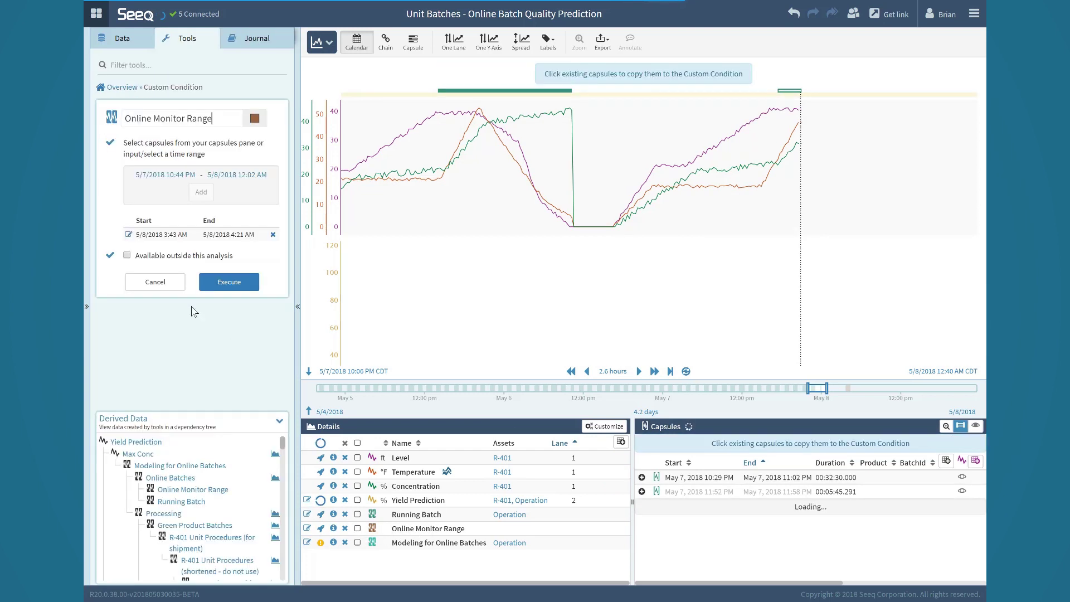
- Replace the 3:43–4:21 AM capsule with the 11:28 PM–12:36 AM running period and review auto-update settings
click(272, 235)
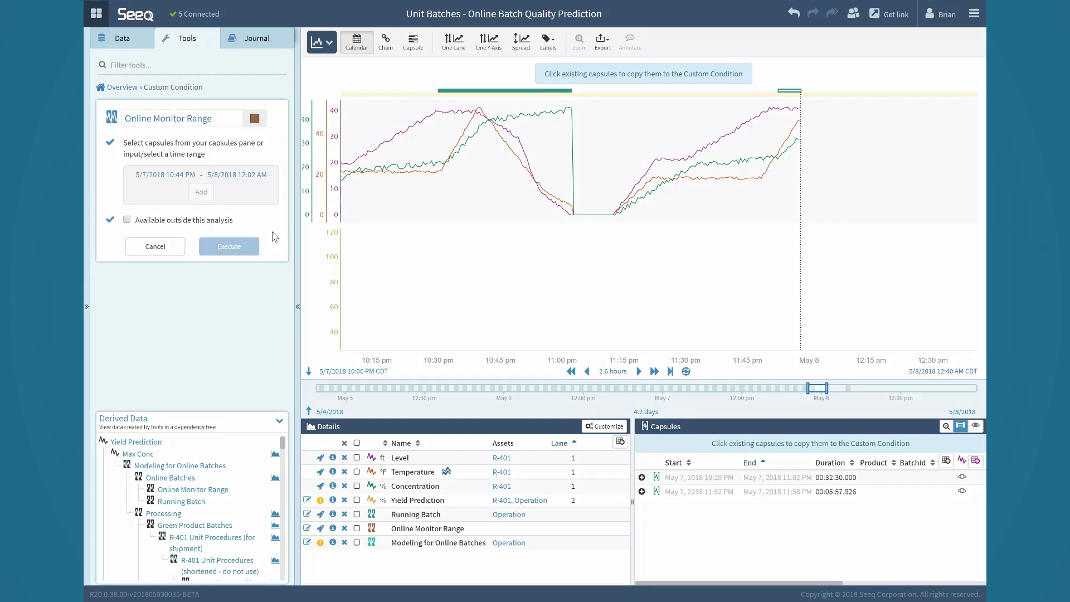
drag(678, 146, 959, 143)
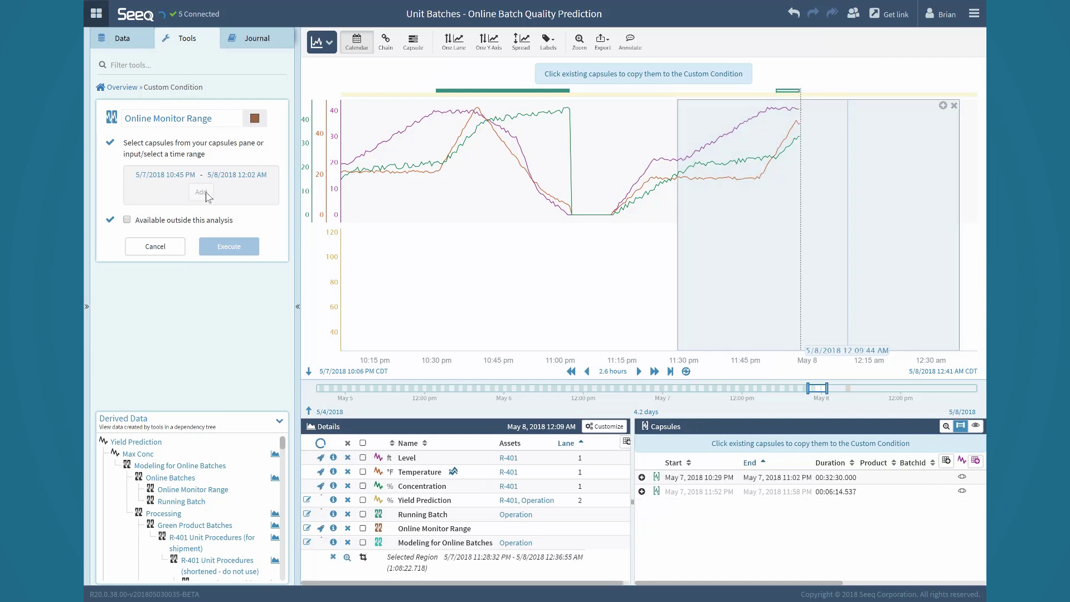
click(229, 246)
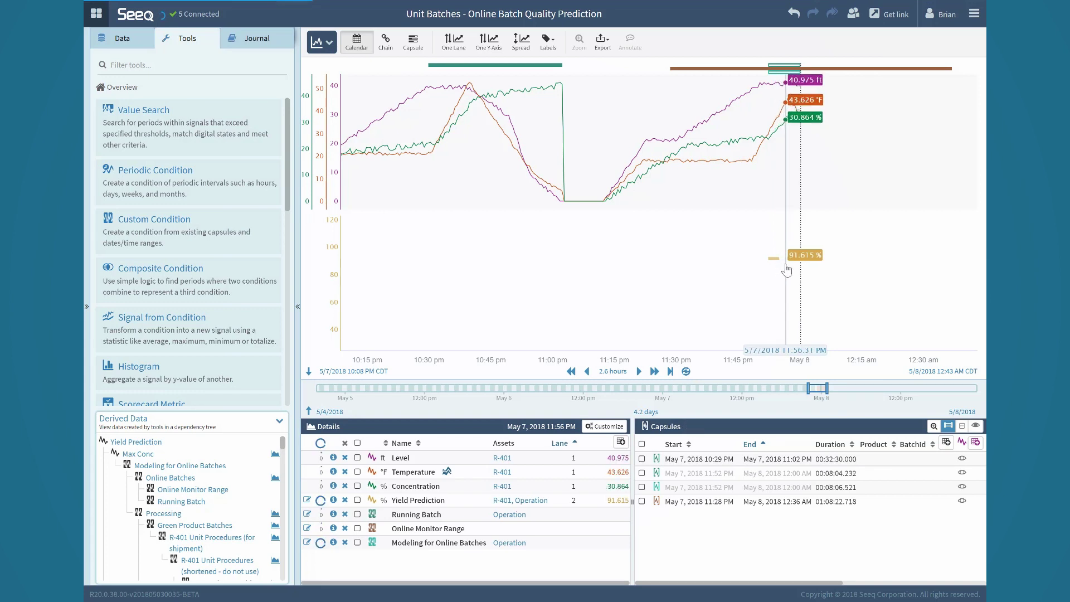
click(686, 372)
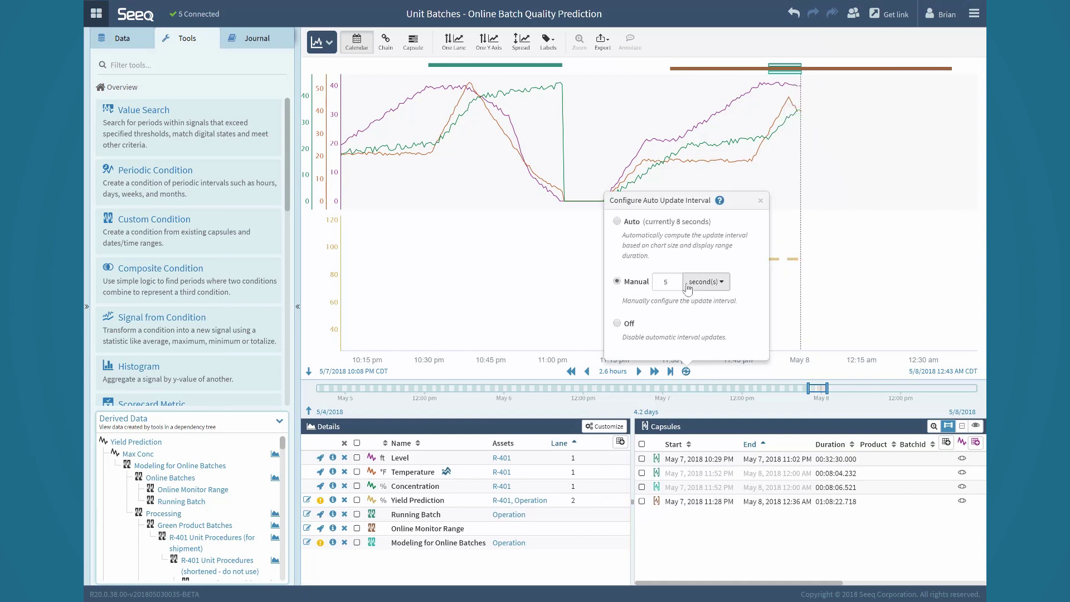
click(760, 202)
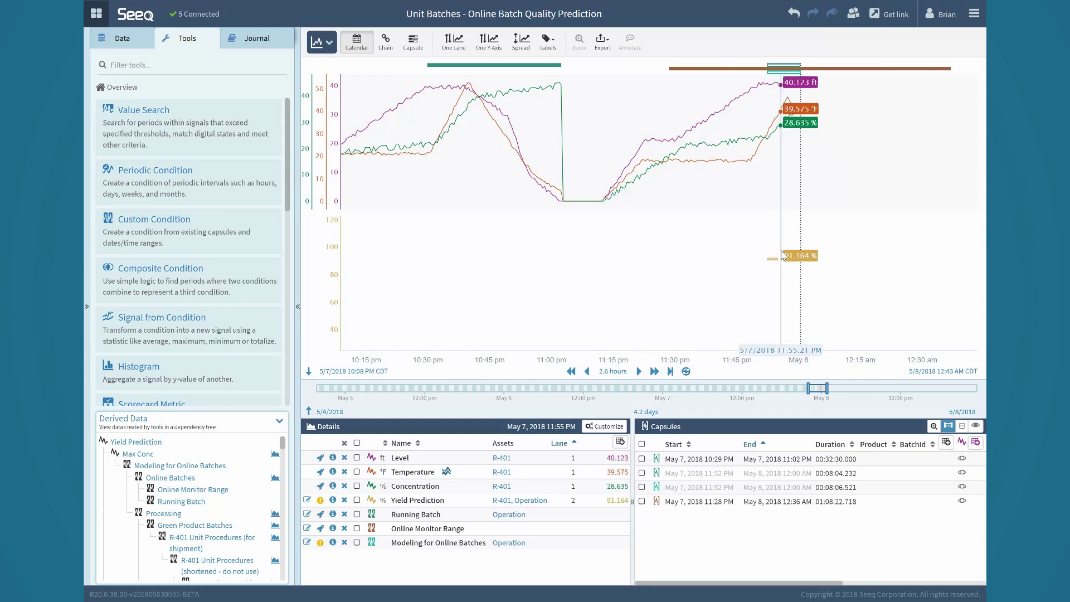